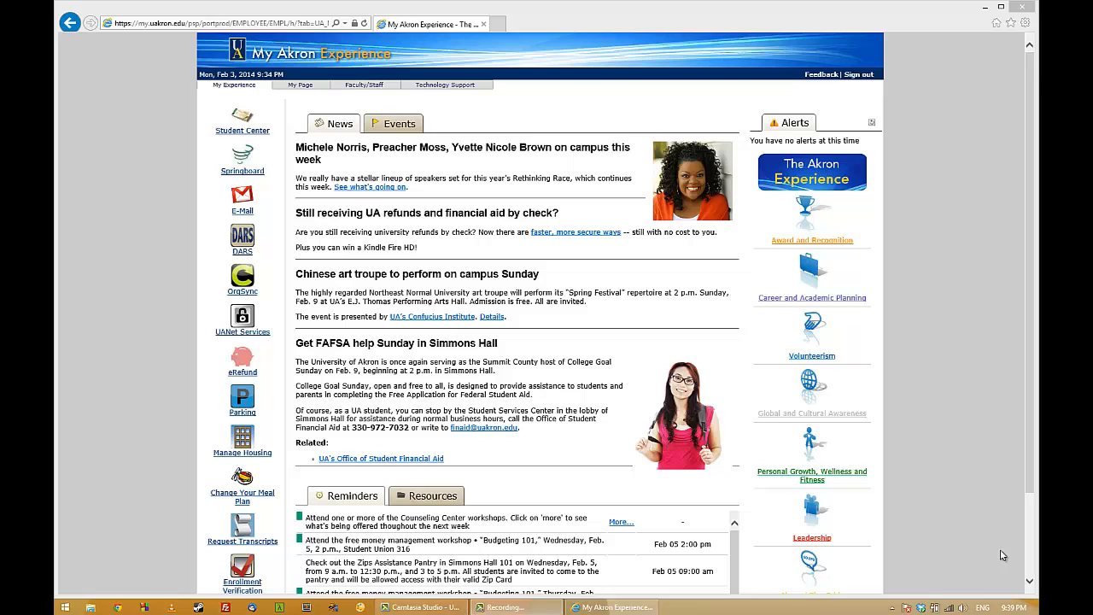
Go from Technology Support's home use software downloads to the Managed Software store and try to add Cisco VPN Client 5.0 for Windows to the cart.
click(455, 91)
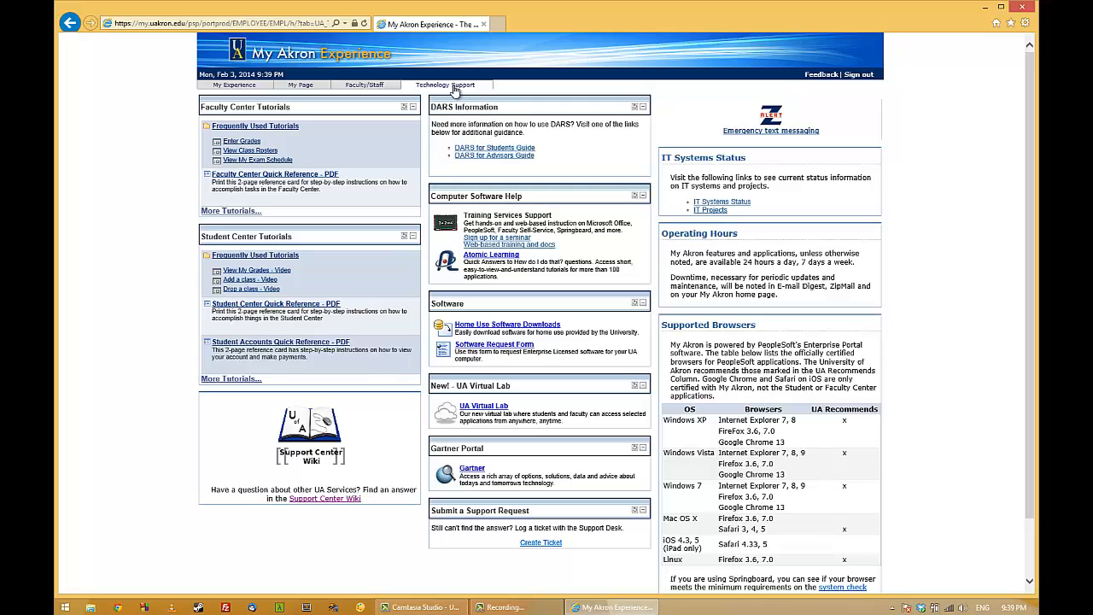
click(525, 327)
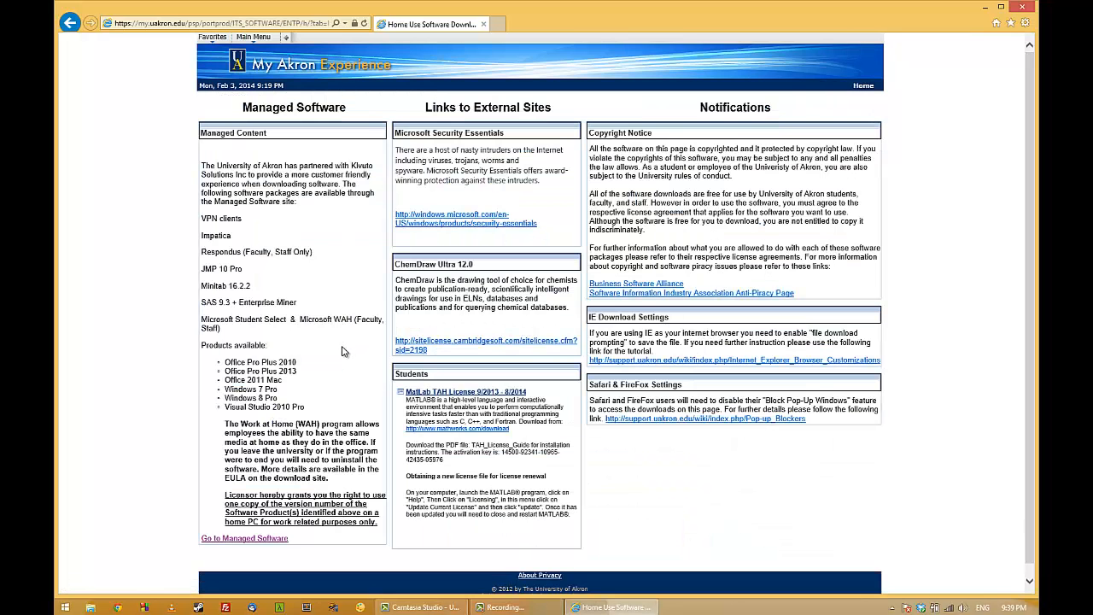
click(249, 540)
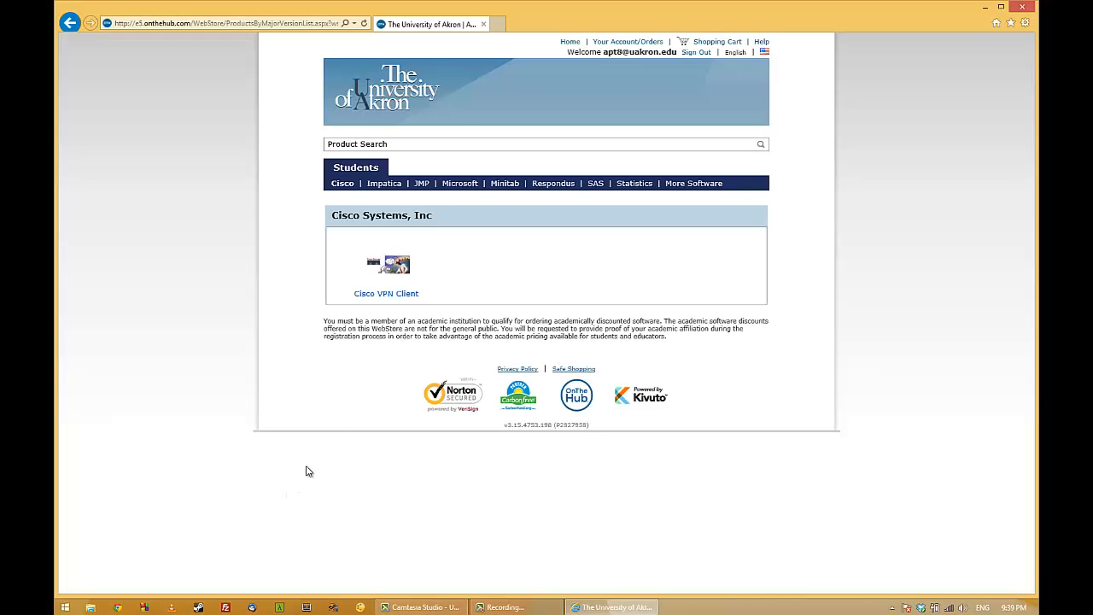
click(394, 293)
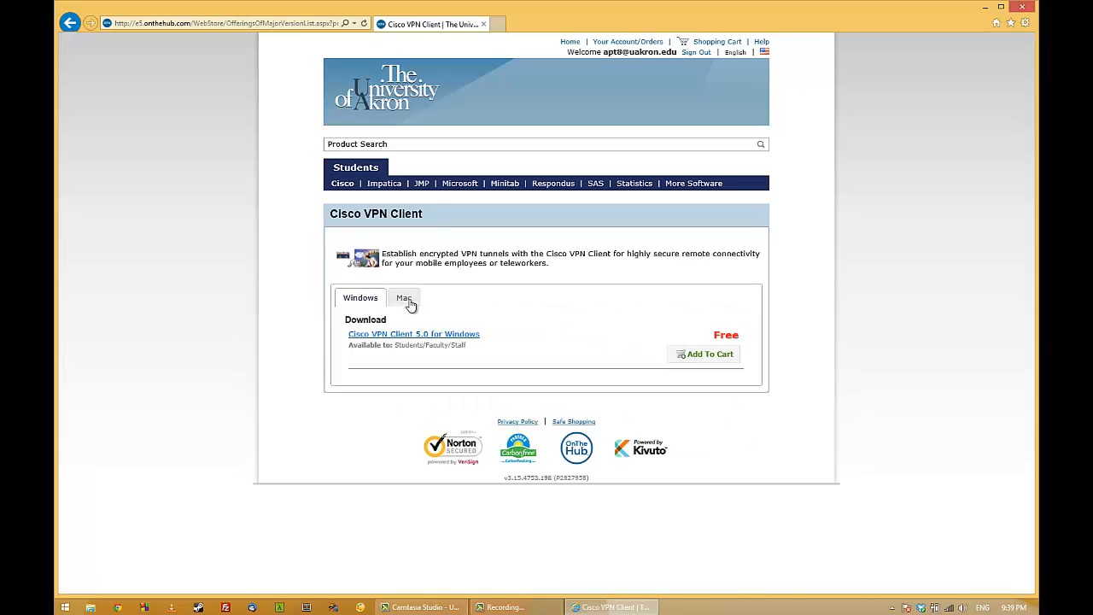
click(699, 353)
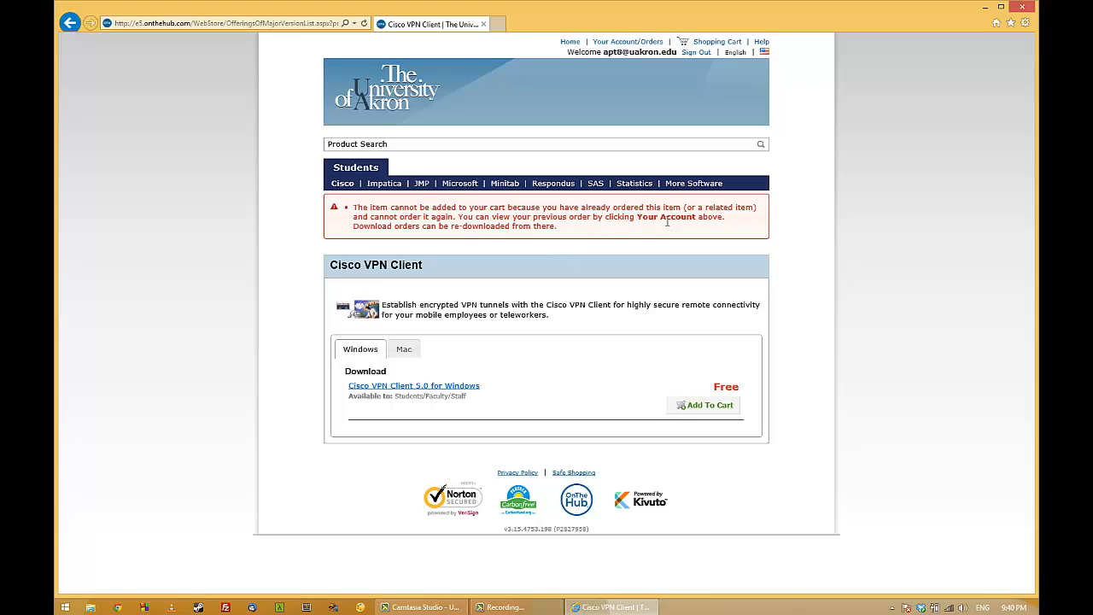
Open the previous order for Cisco VPN Client 5.0 for Windows in the account's order history and start its download.
click(637, 44)
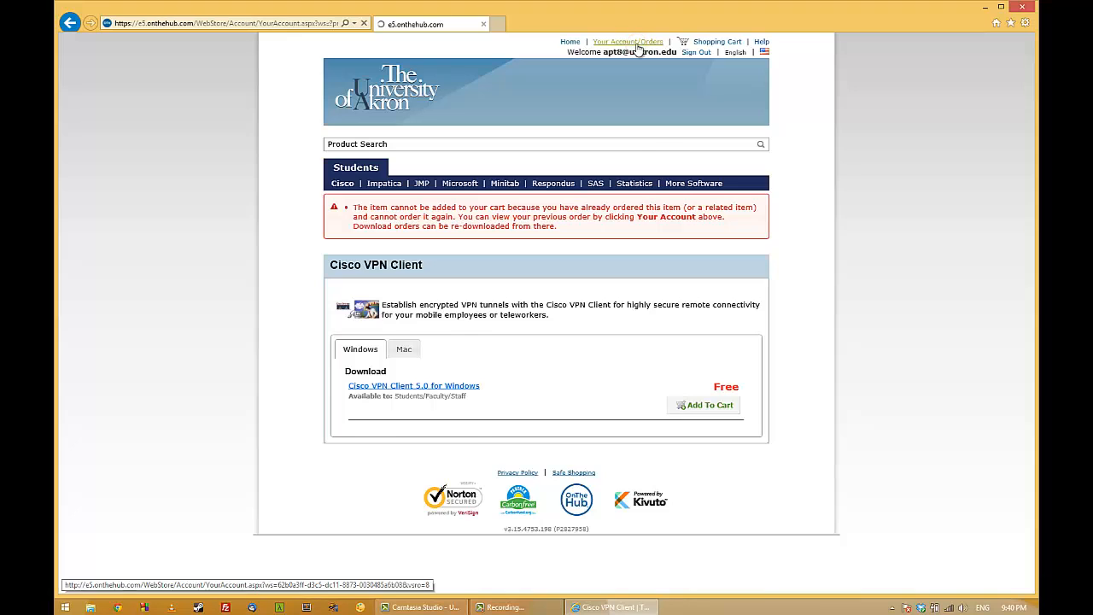
scroll(593, 268, down, 2)
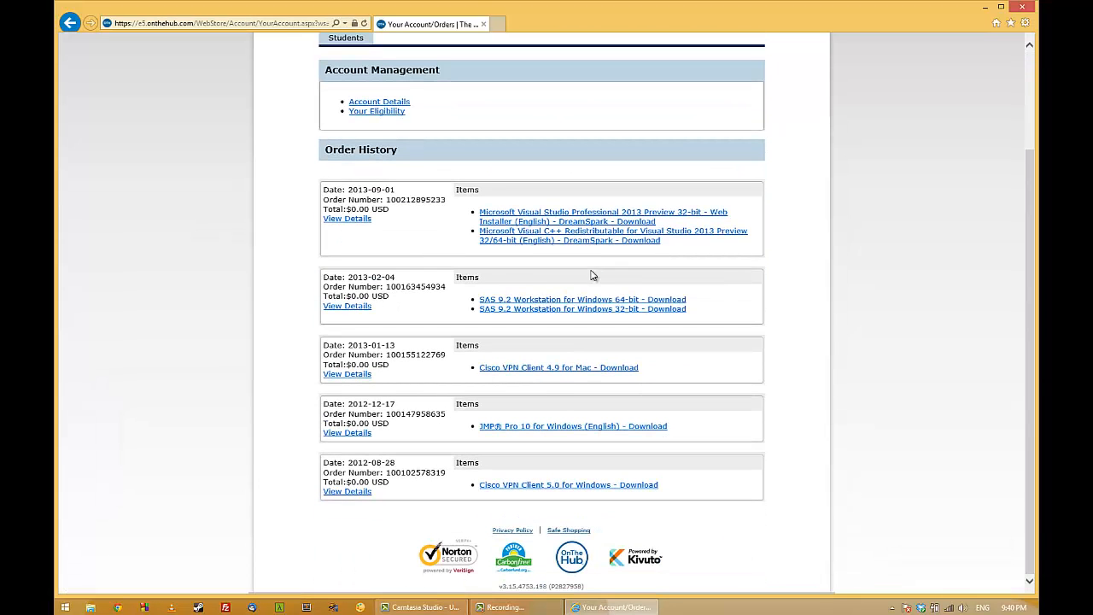
click(525, 485)
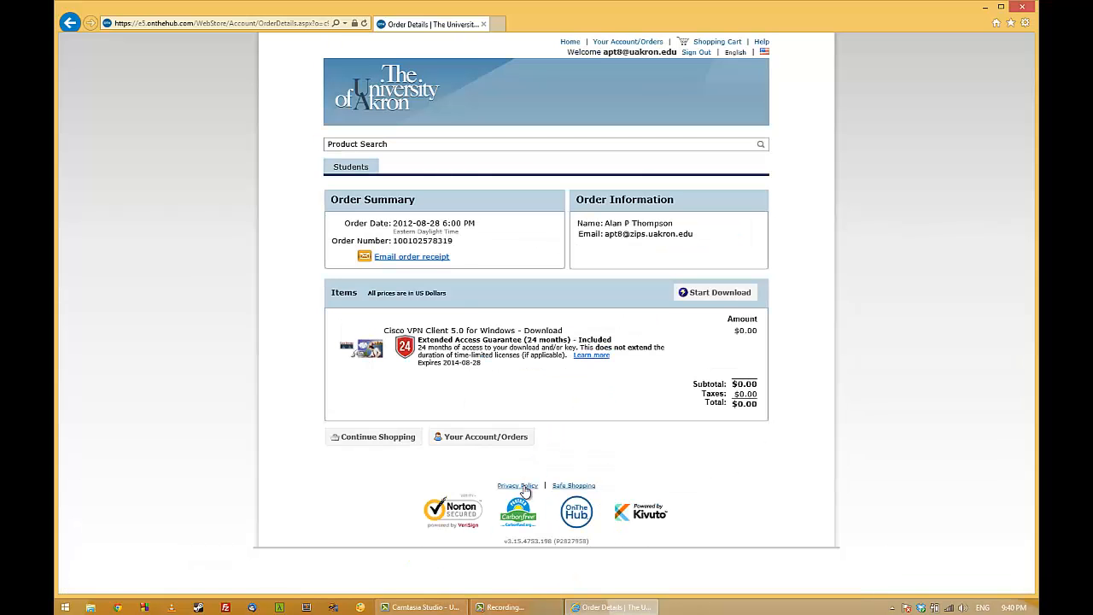
click(720, 292)
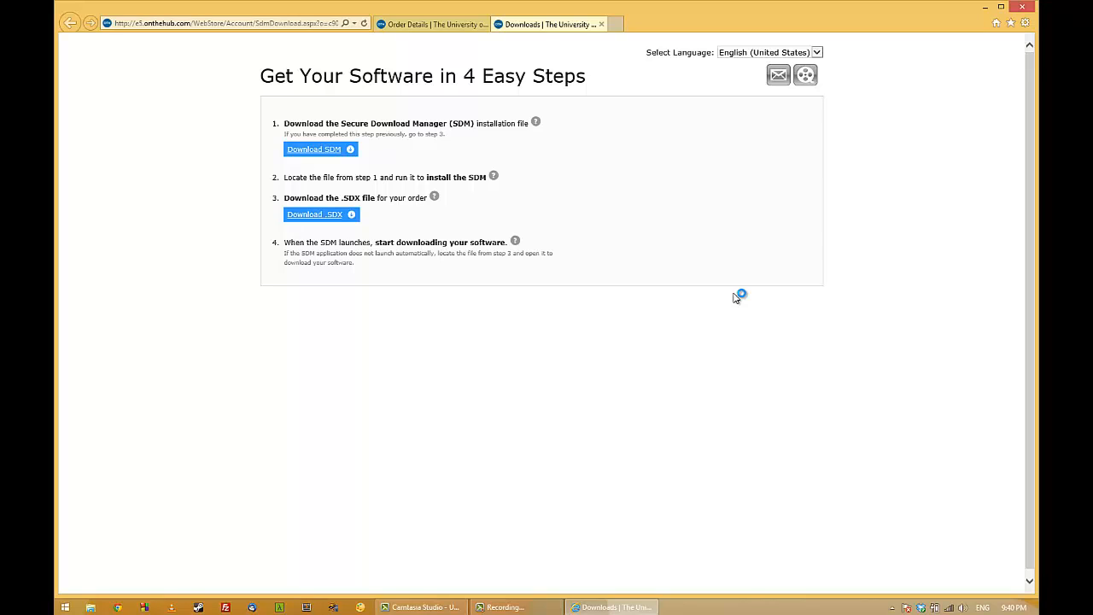
Download and run SDM_EN.msi, accepting the license agreement and the default folder to install the Secure Download Manager.
click(334, 152)
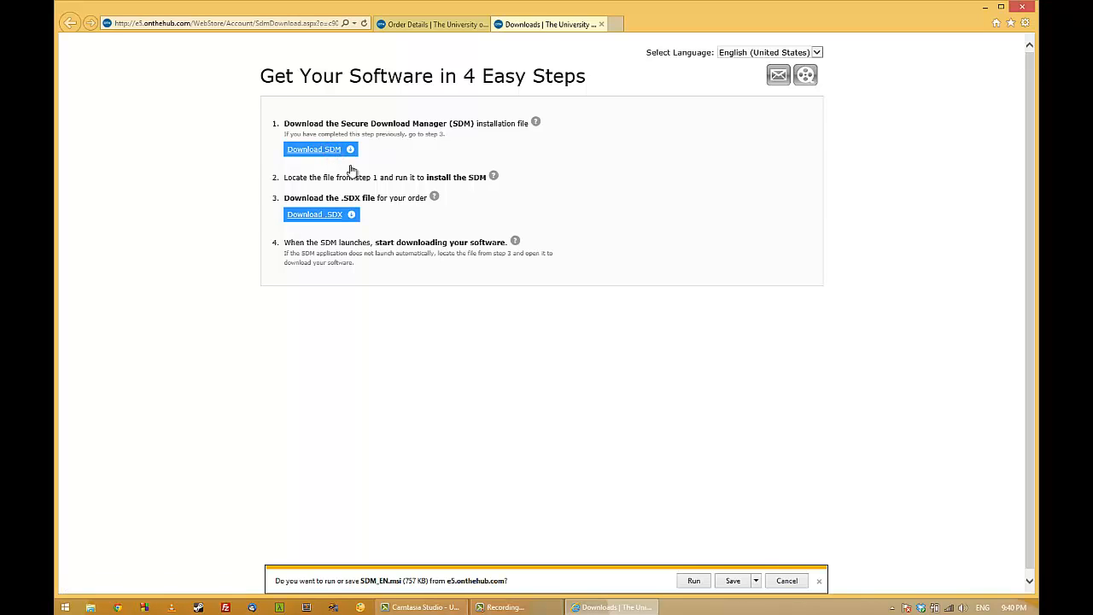
click(701, 580)
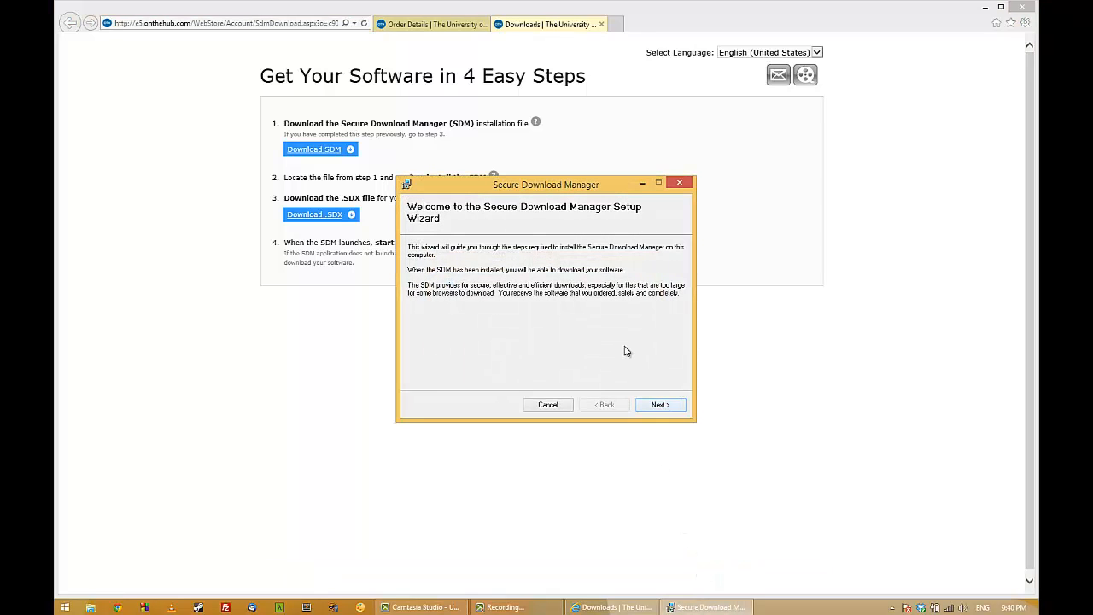
click(653, 405)
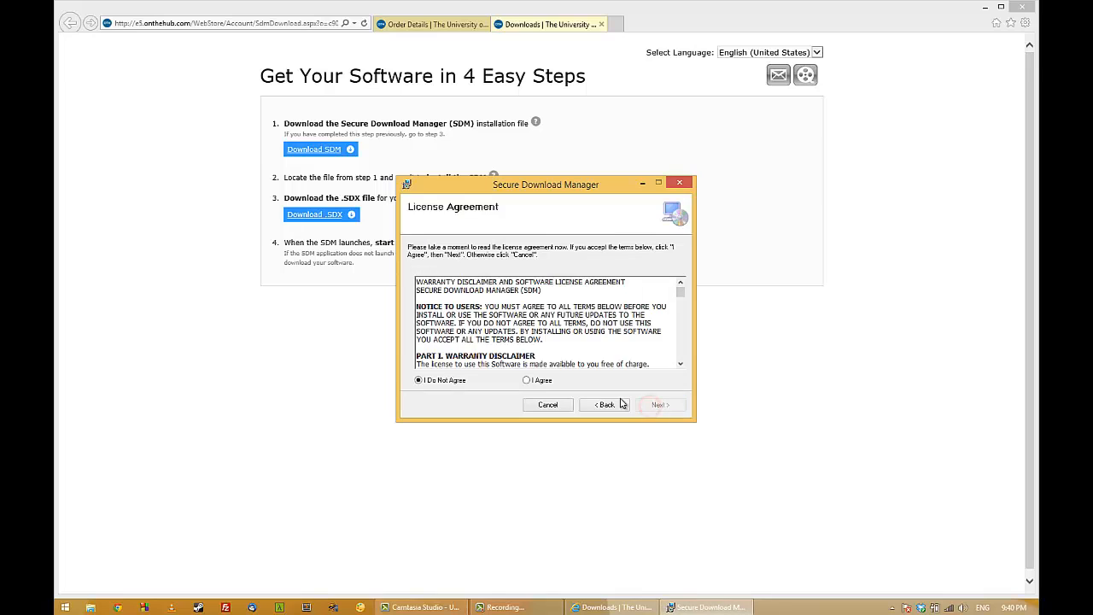
click(536, 380)
click(659, 406)
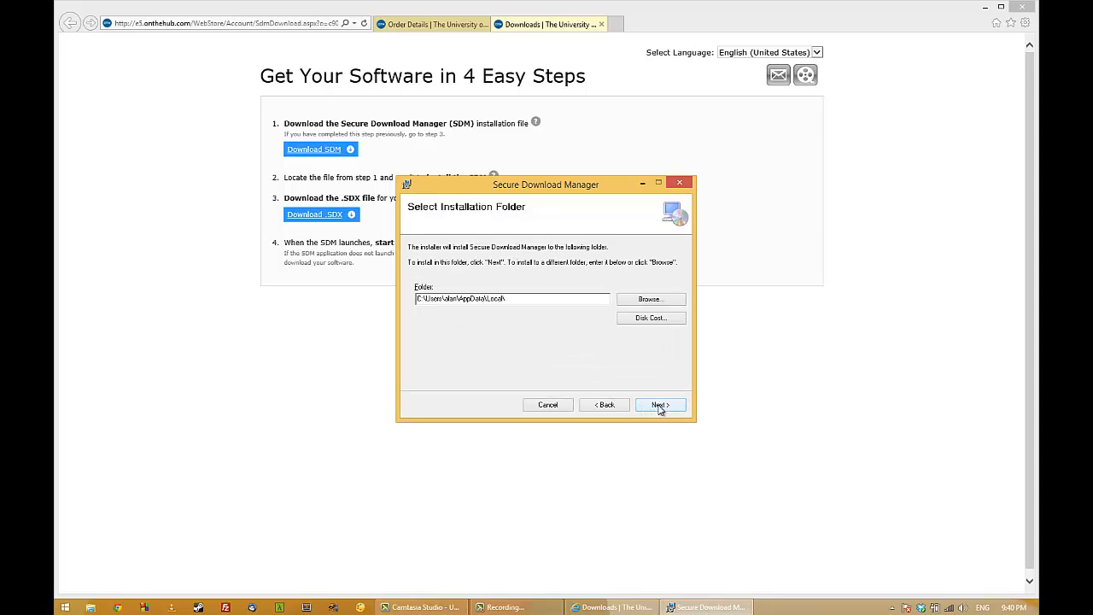
click(660, 407)
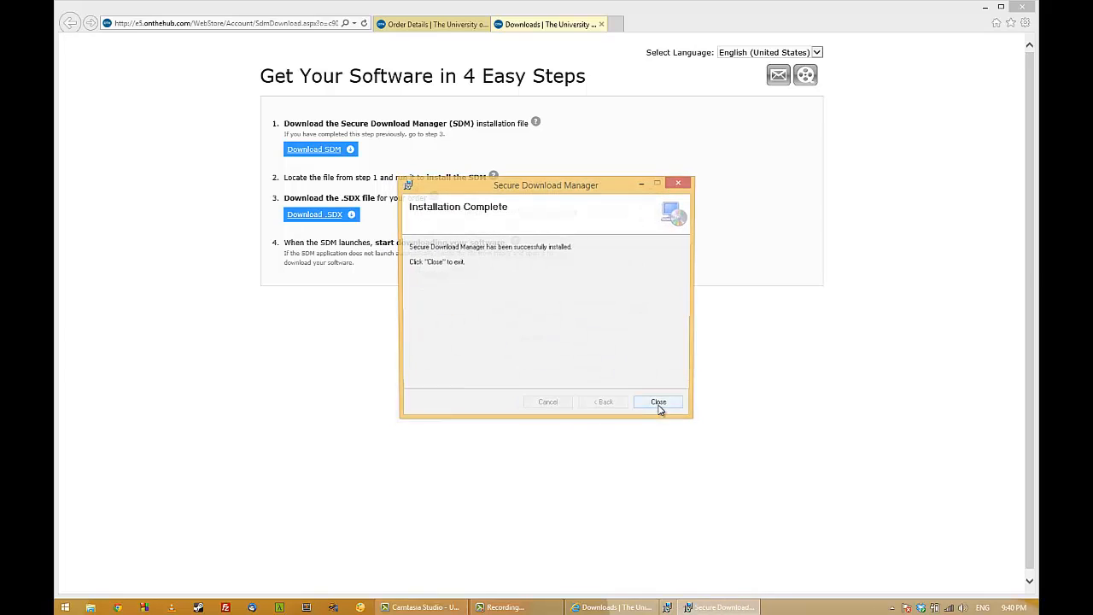
click(659, 405)
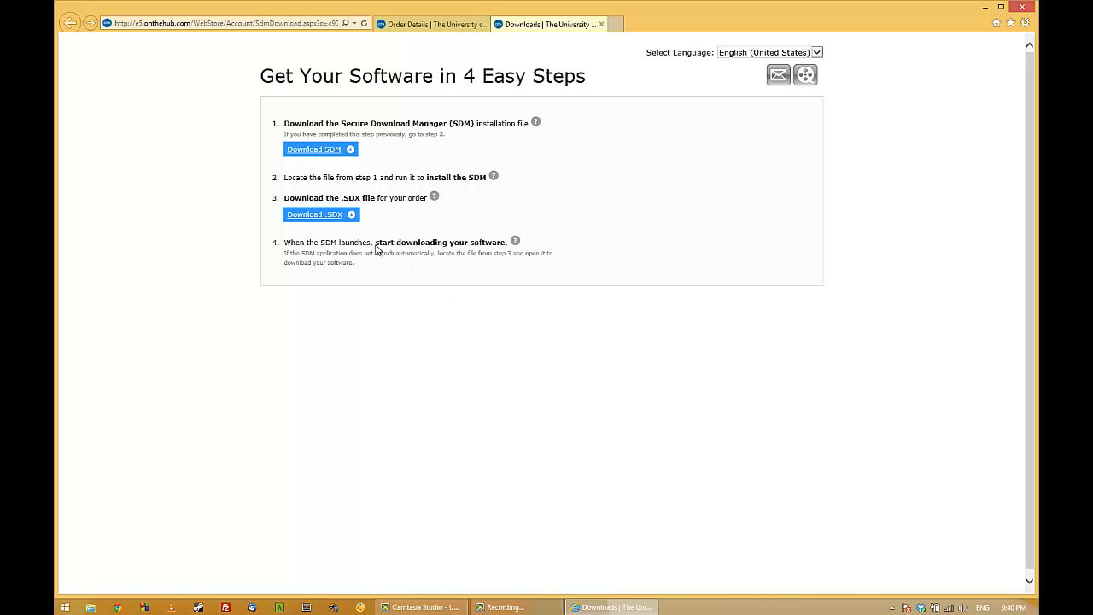
Open the order's .SDX file in Secure Download Manager and download Cisco VPN Client 5 for Windows 64-bit.
click(318, 215)
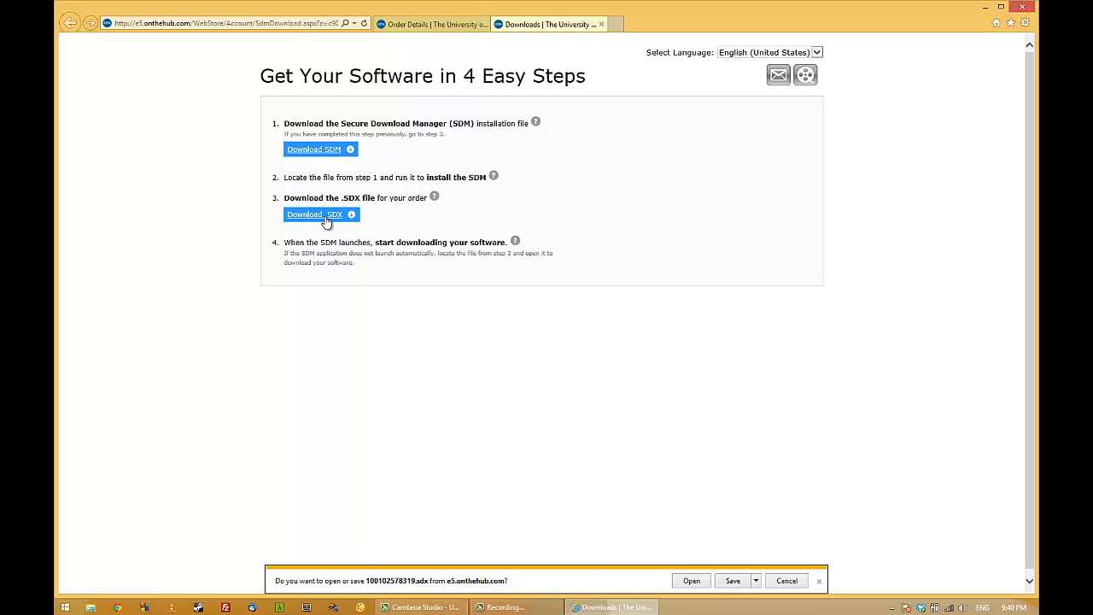
click(691, 581)
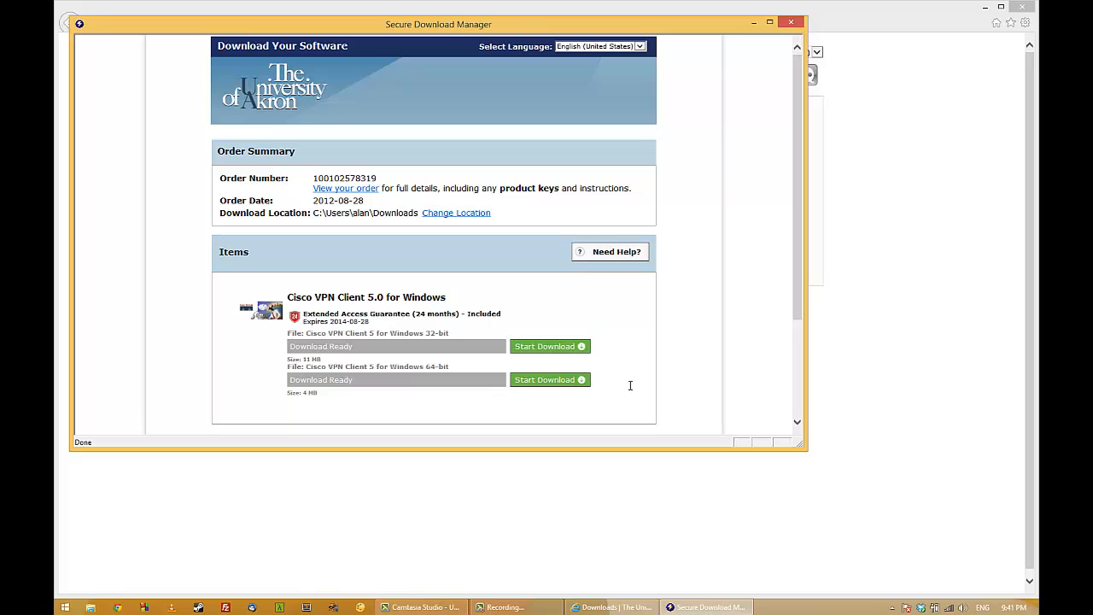
click(564, 381)
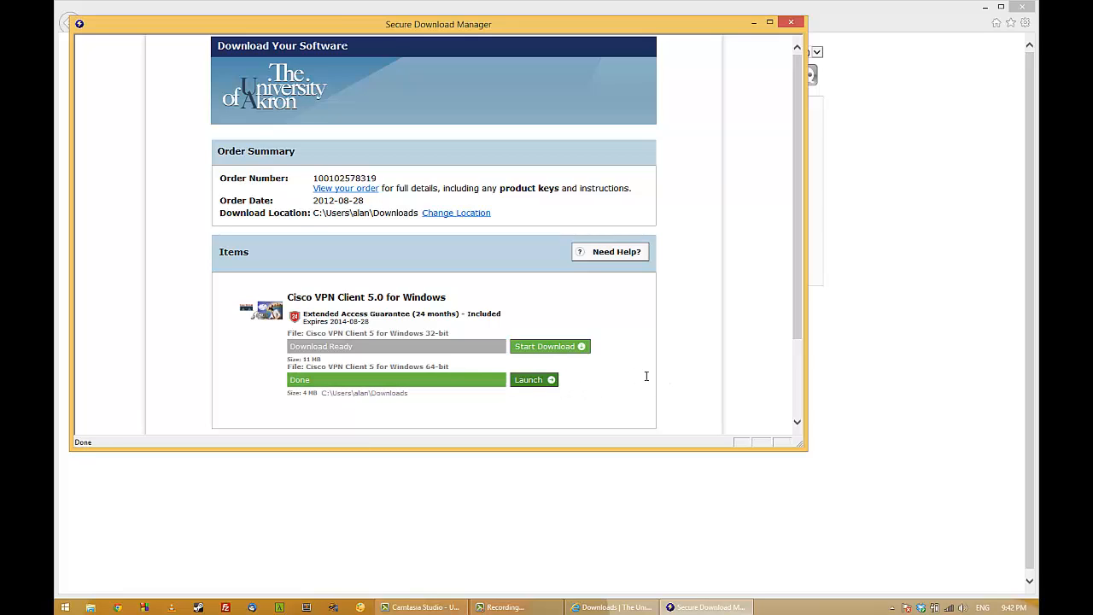
Launch the downloaded 64-bit Cisco VPN client installer, allow it to make changes, and complete the setup.
click(534, 380)
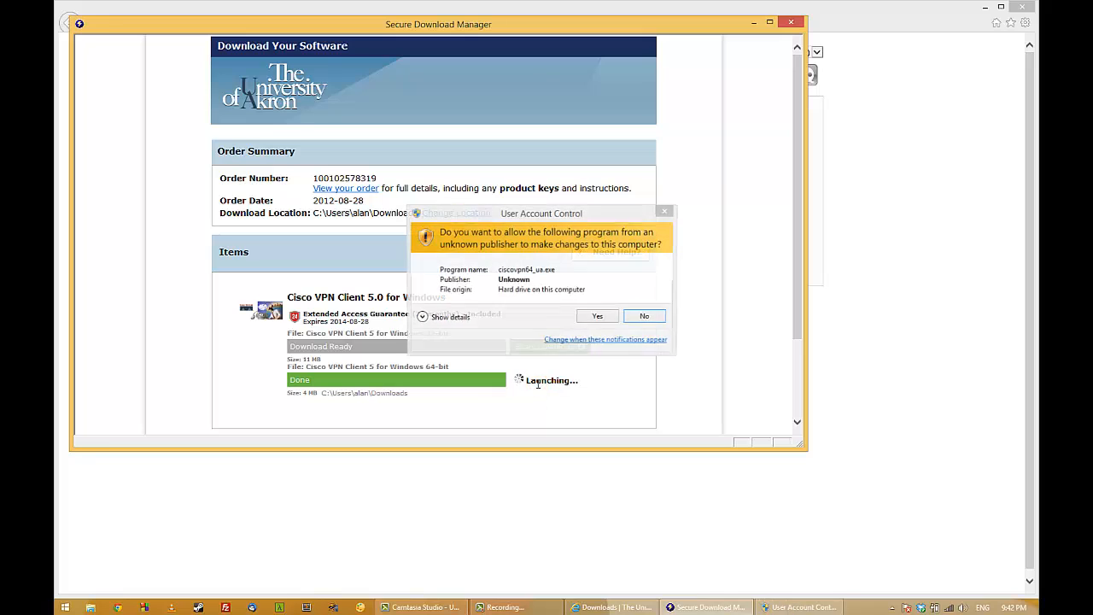
click(594, 320)
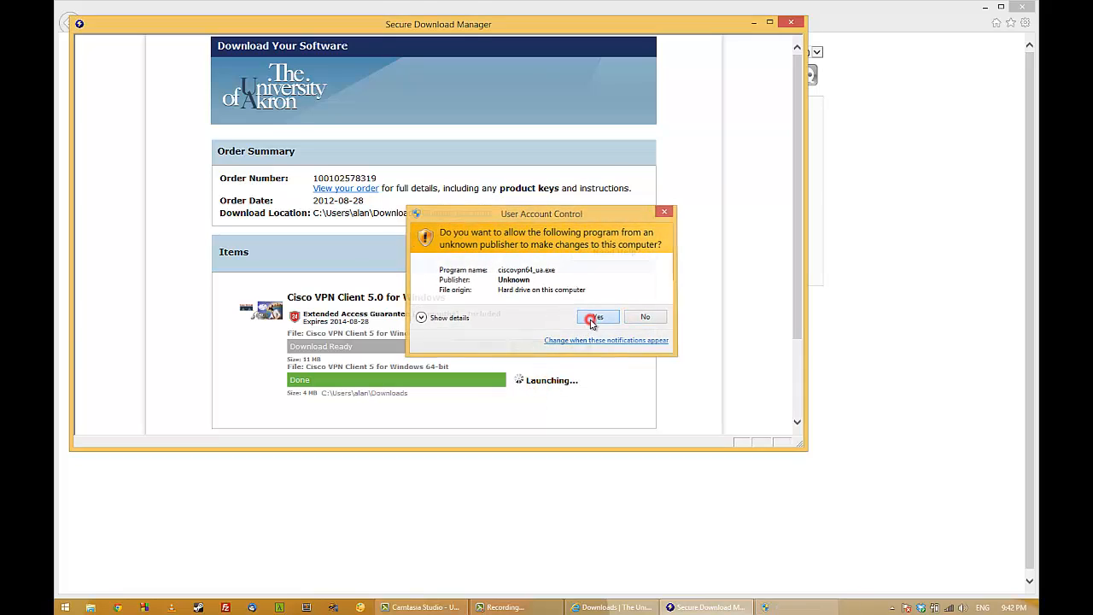
click(599, 339)
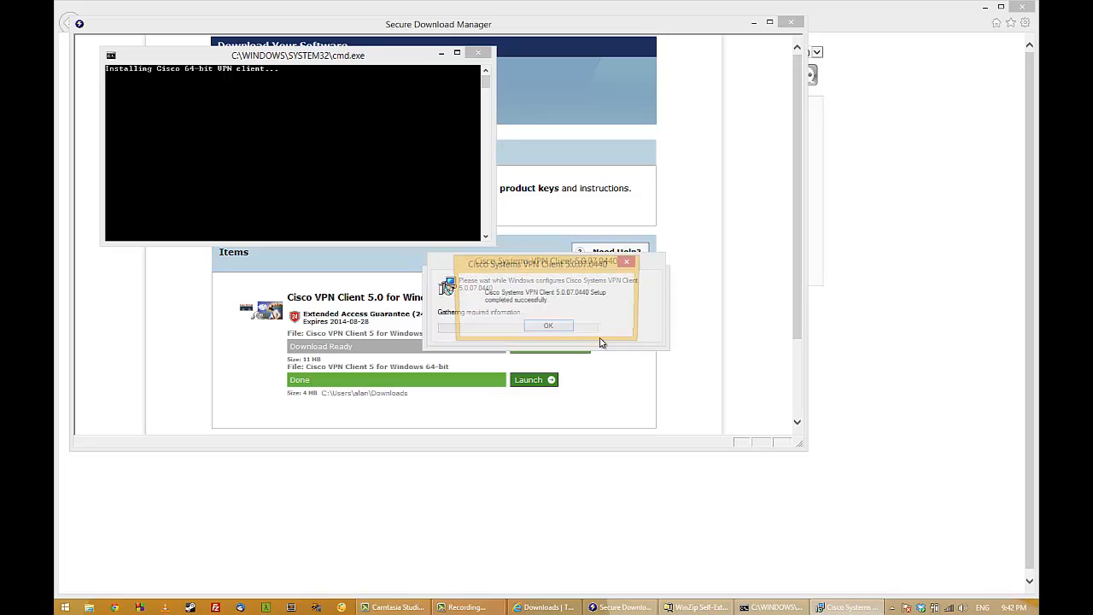
click(560, 330)
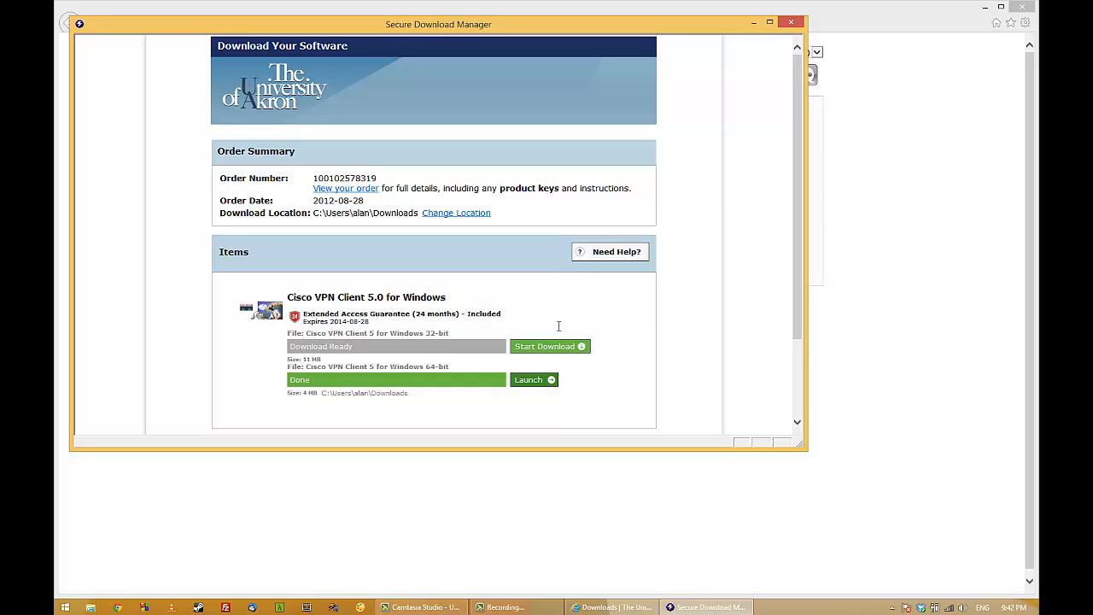
Return to the browser, go to support.uakron.edu and open the Windows Vista, 7, and 8 VPN Setup article.
click(557, 9)
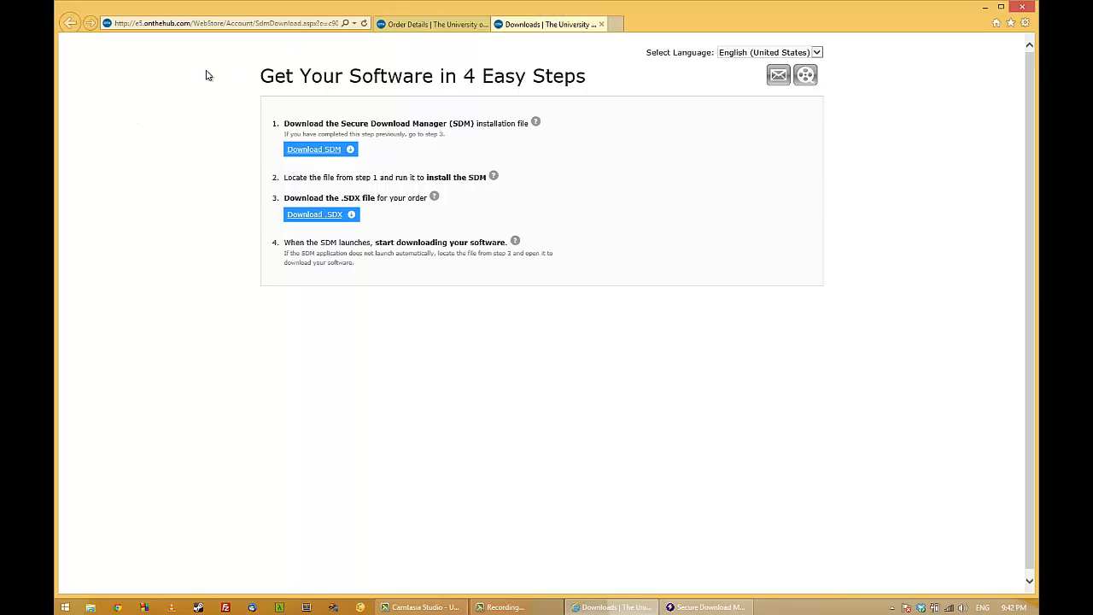
click(260, 26)
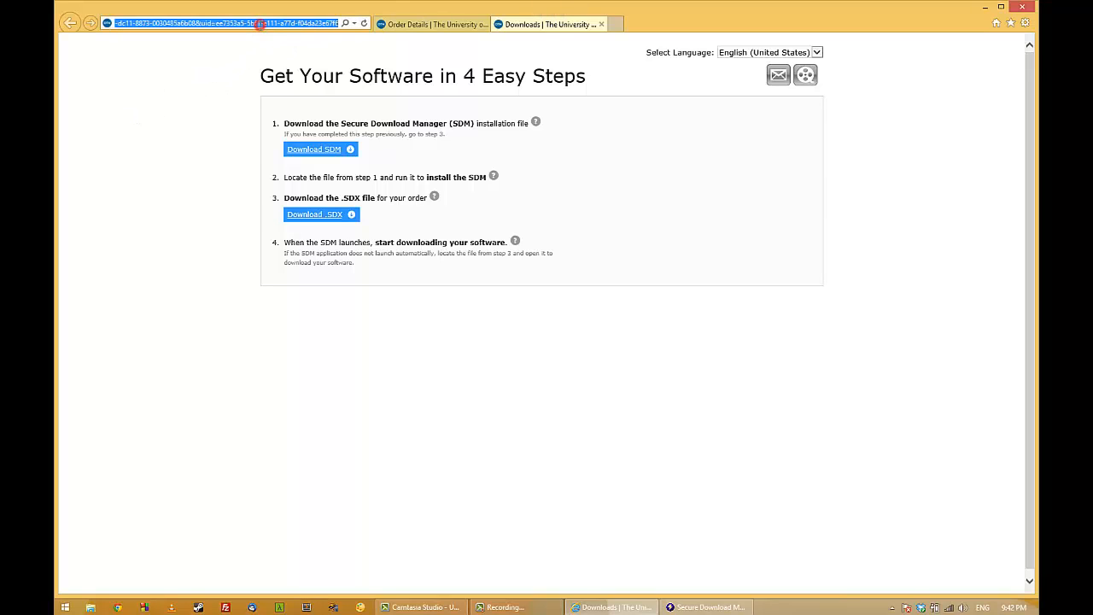
text(support.uakron.e)
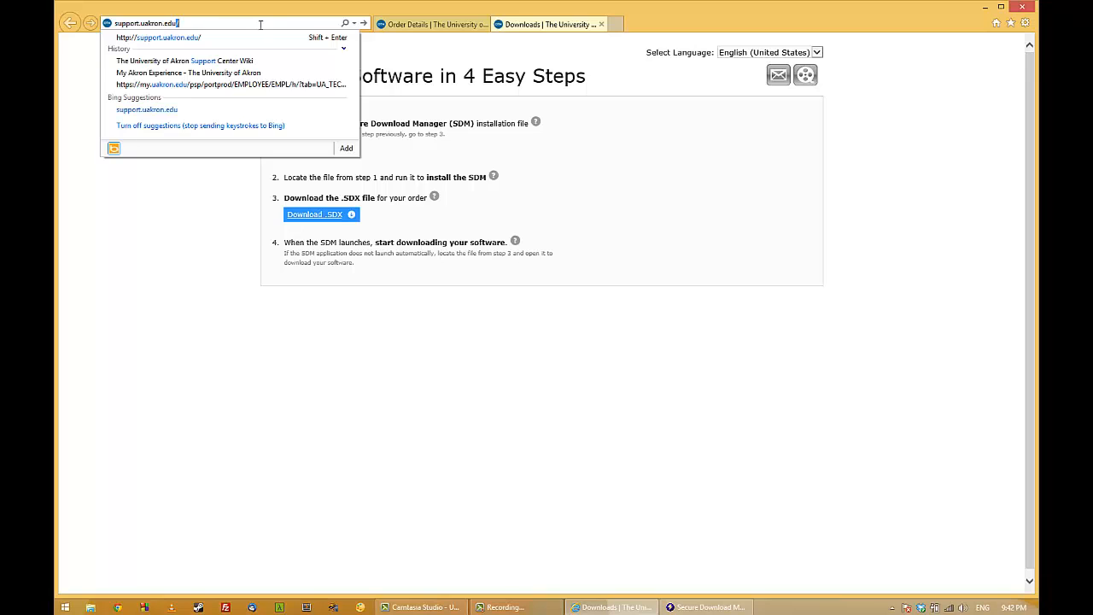
text(du)
key(Return)
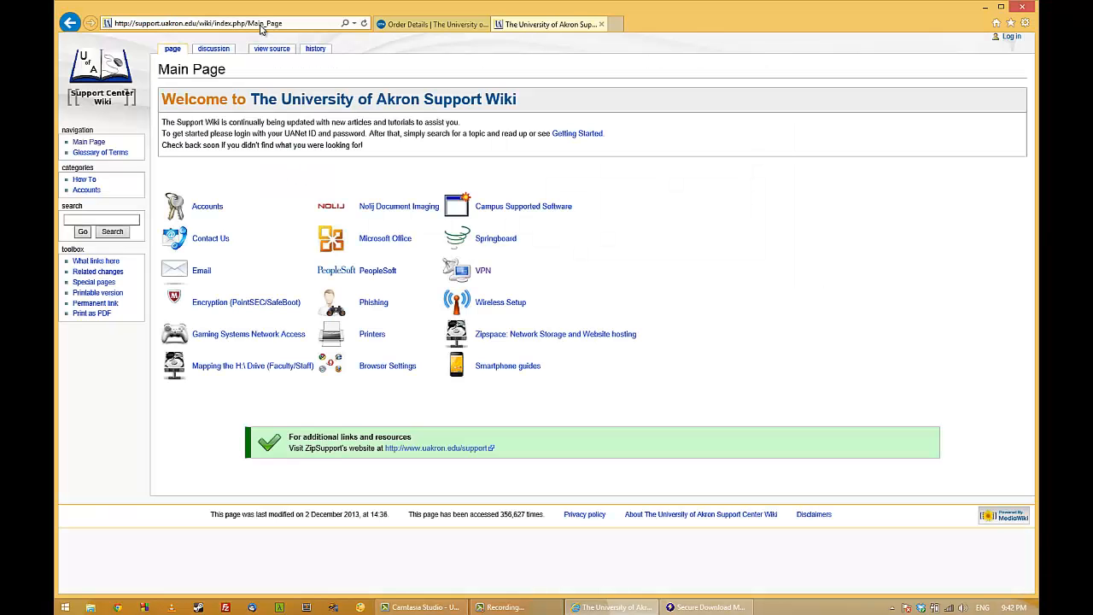
click(482, 271)
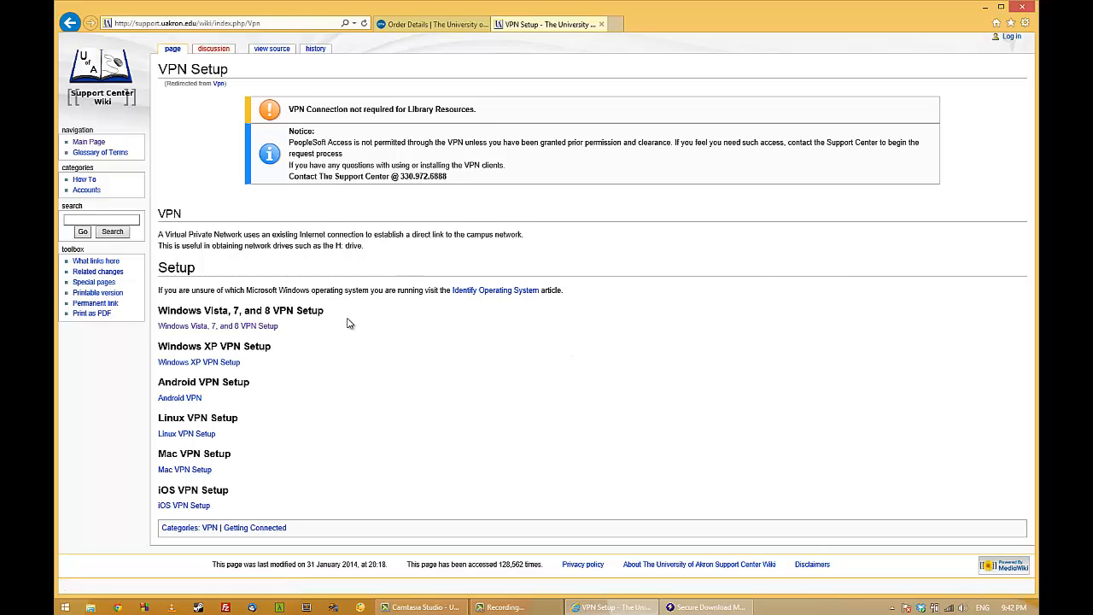
click(240, 329)
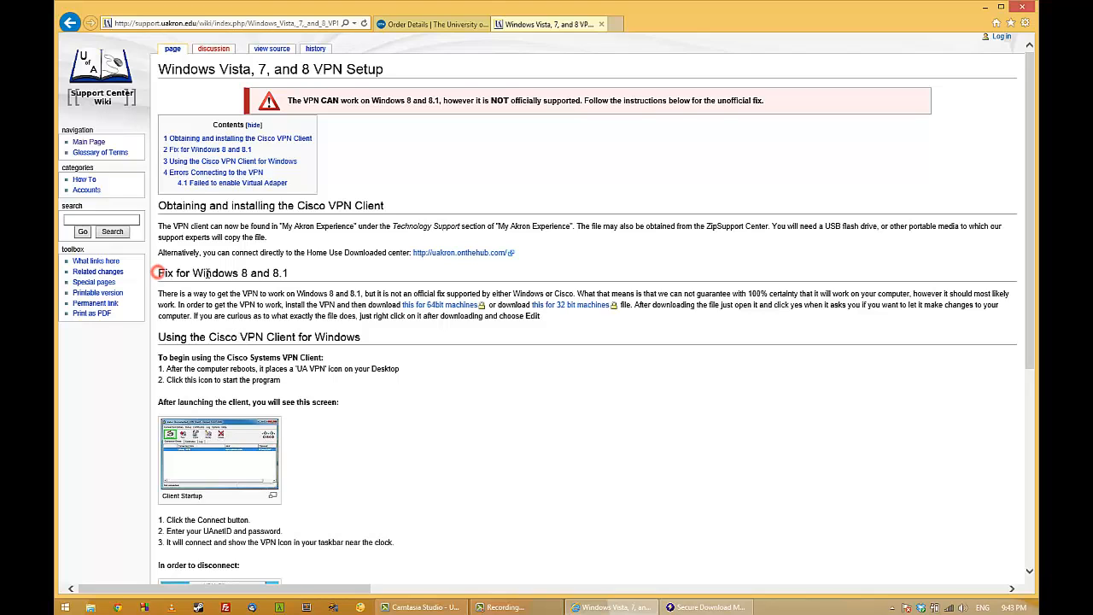
Download the 64-bit fix for Windows 8 and 8.1, 8vpn-64.reg, and run it to add its entries to the registry.
drag(155, 272, 540, 319)
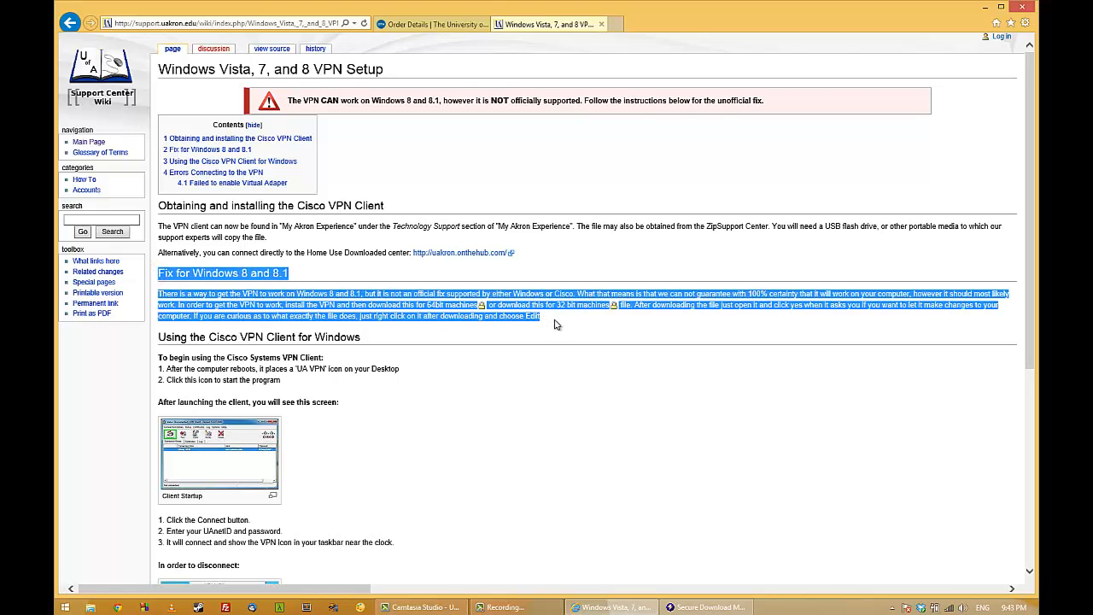
click(564, 323)
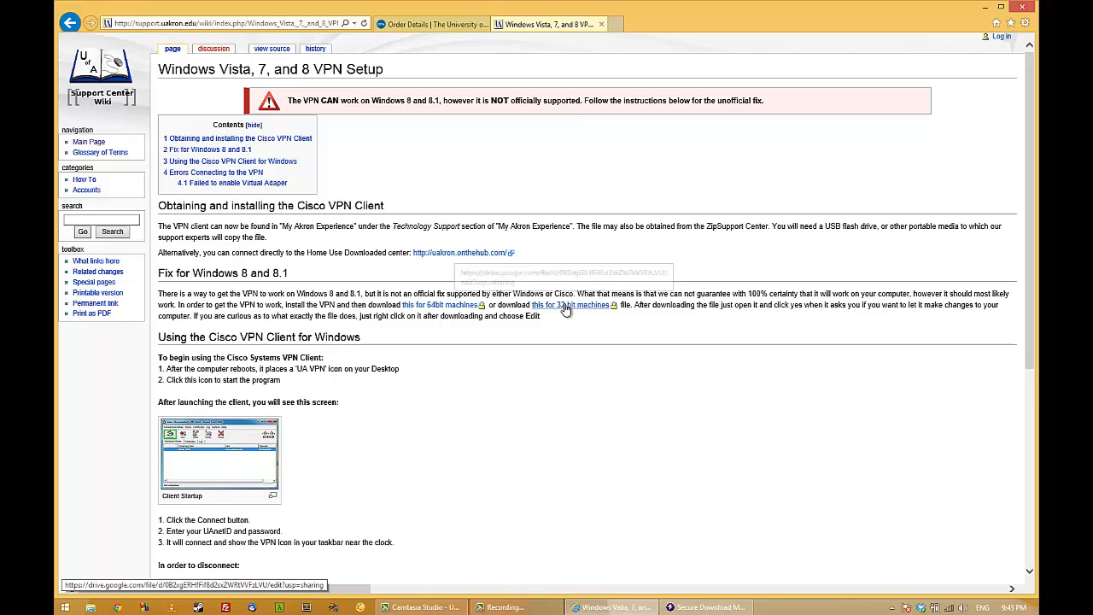
click(459, 307)
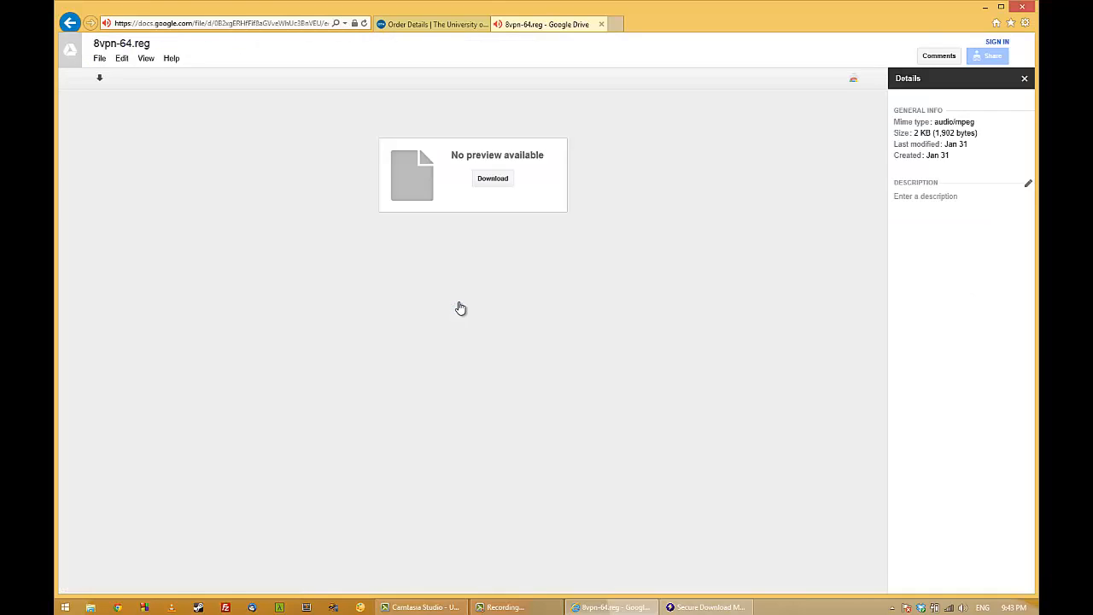
click(493, 178)
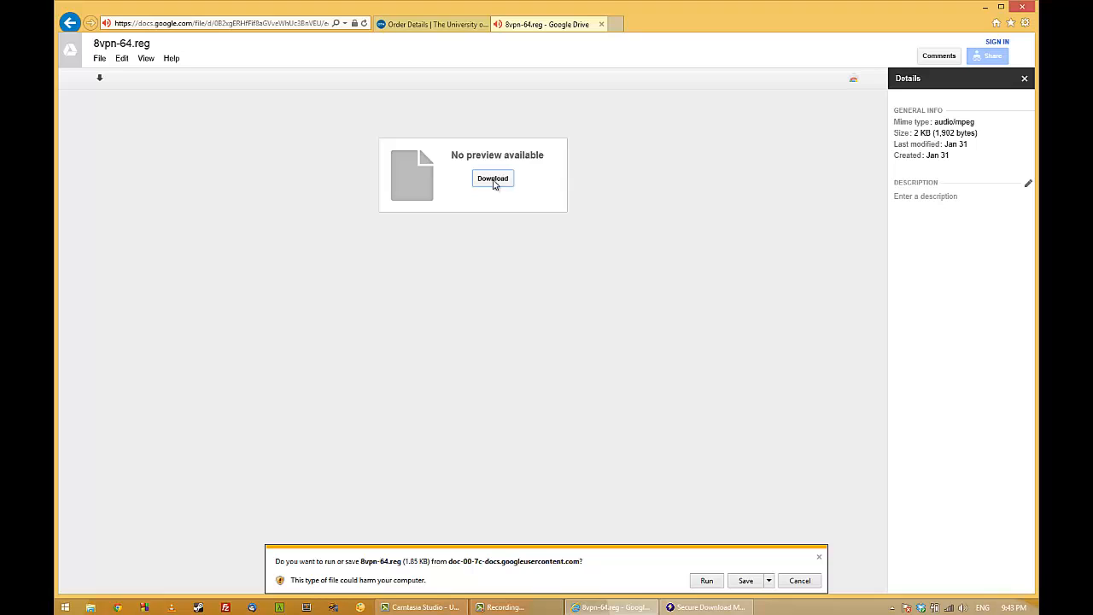
click(706, 581)
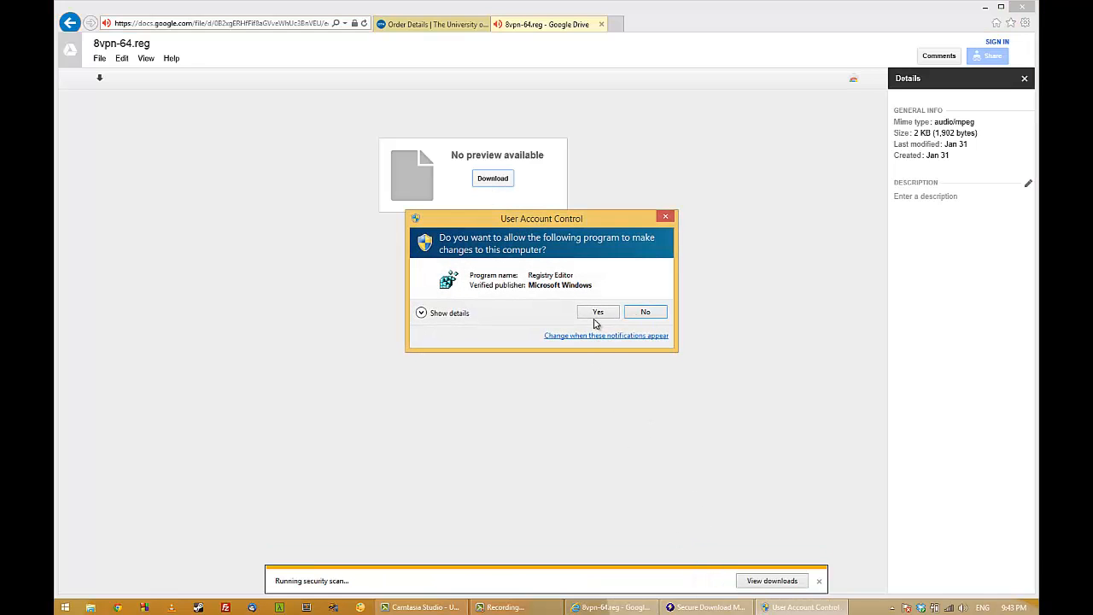
click(597, 312)
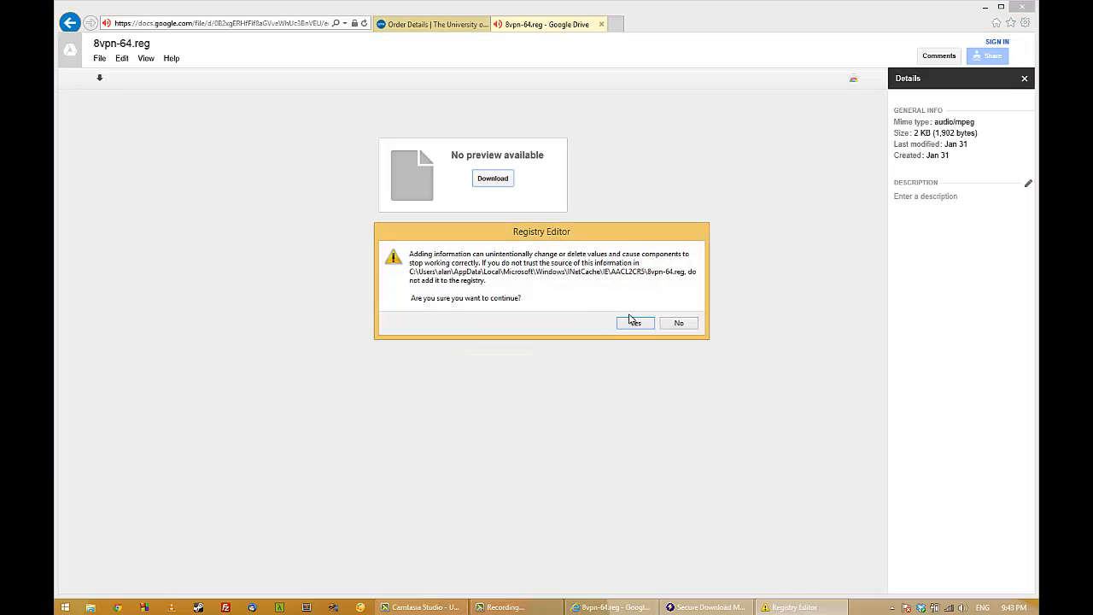
click(639, 323)
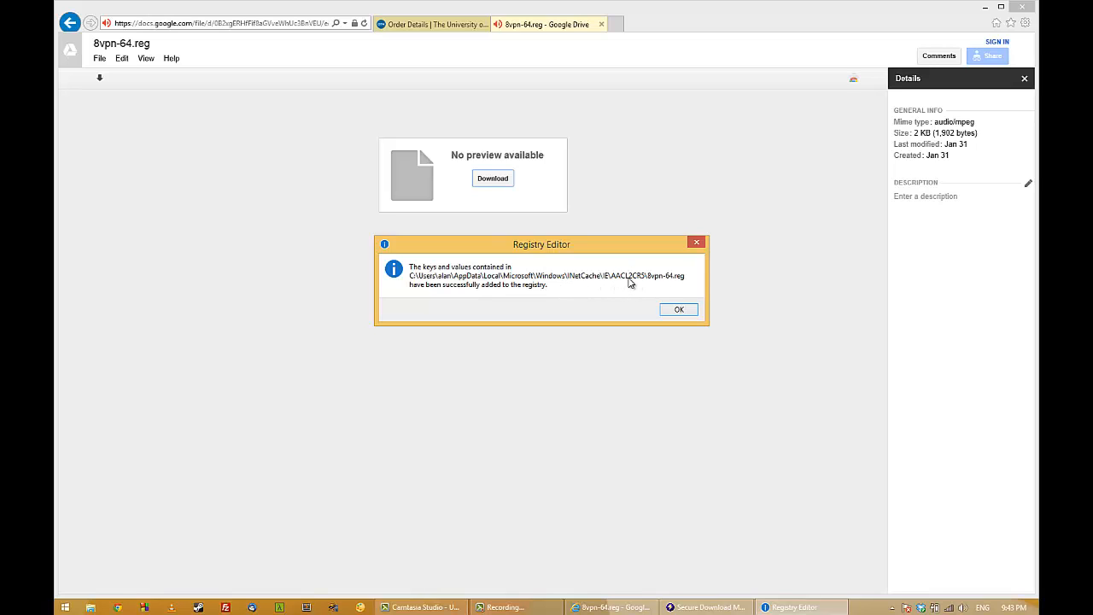
Dismiss the registry confirmation and launch VPN Client from the Cisco Systems VPN Client group of installed apps.
click(678, 309)
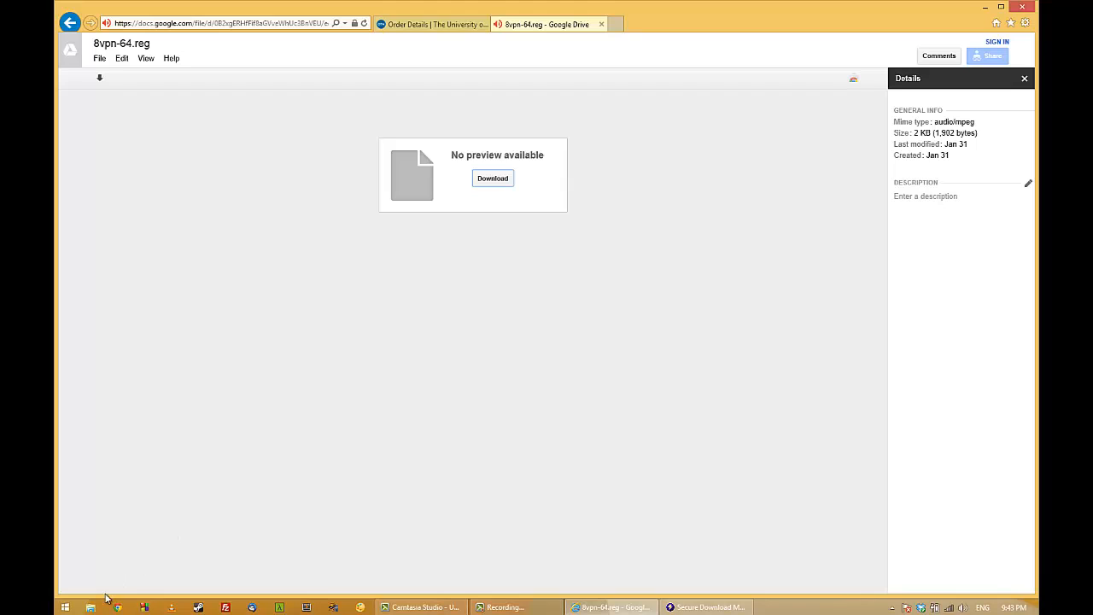
click(62, 606)
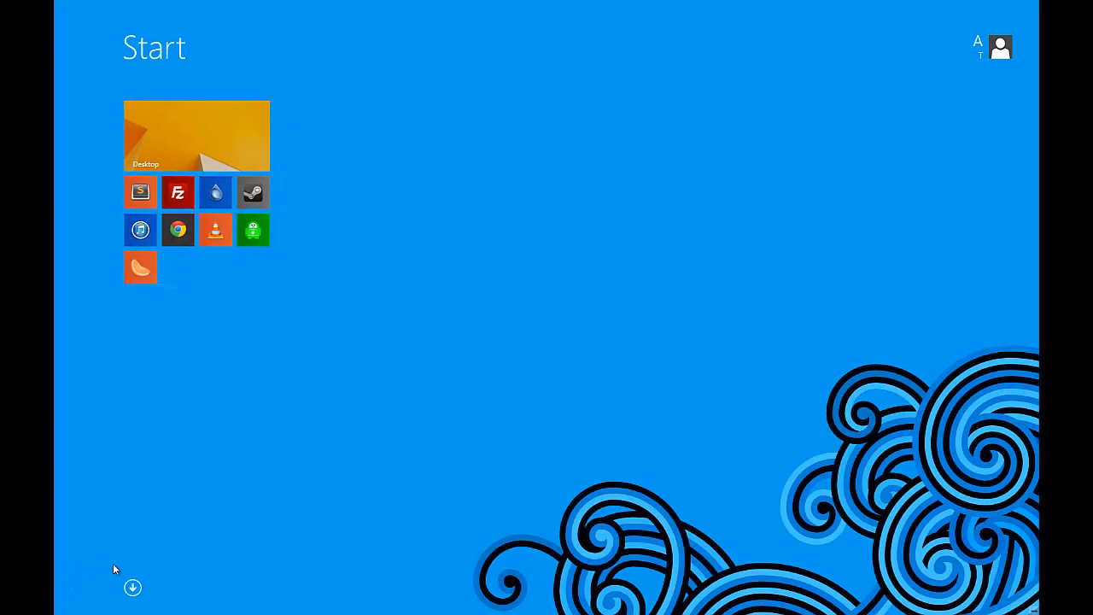
click(133, 587)
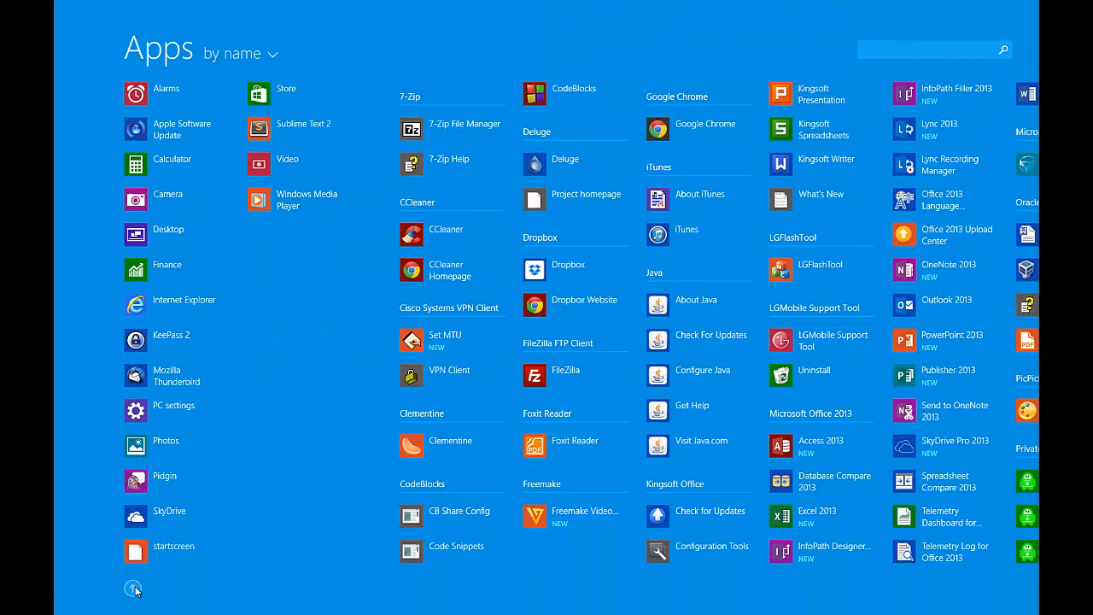
click(452, 376)
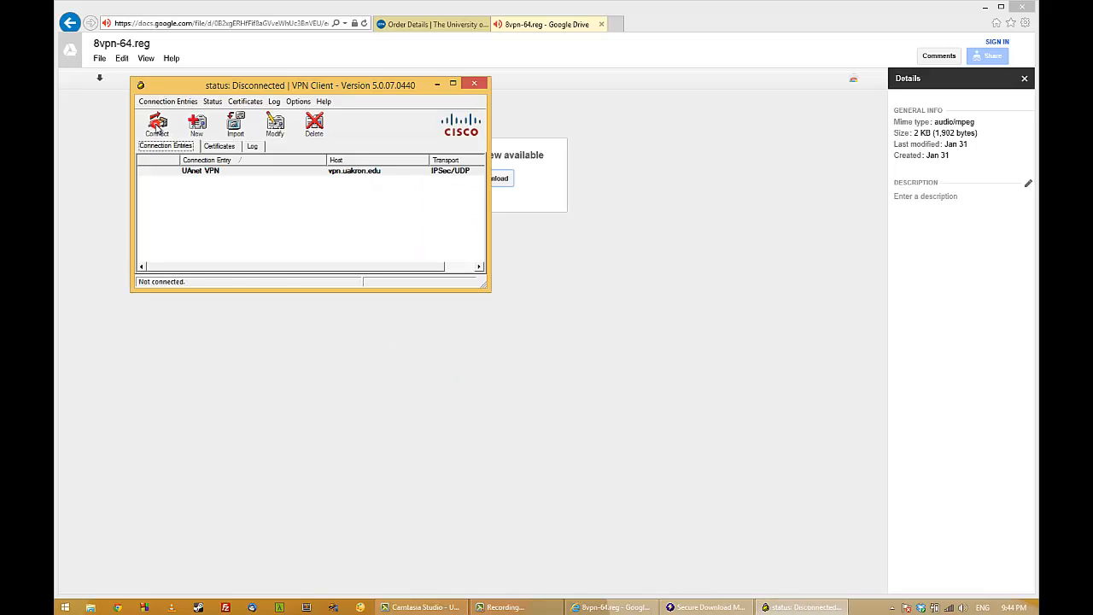
Connect to the UAnet VPN entry, authenticating with the account username and password.
click(156, 126)
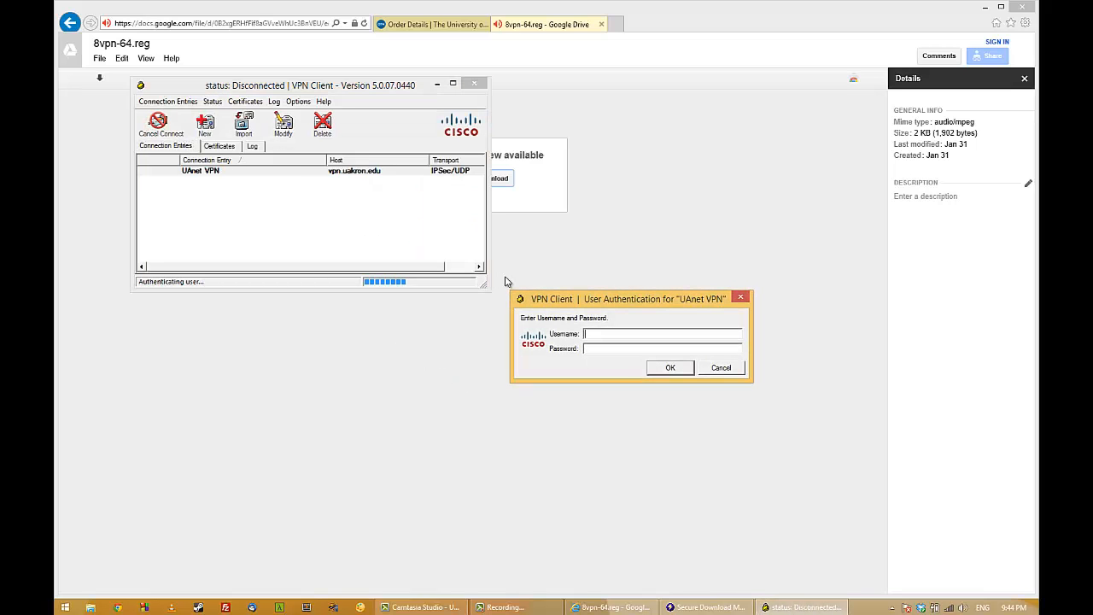
text(apt8*********)
click(662, 369)
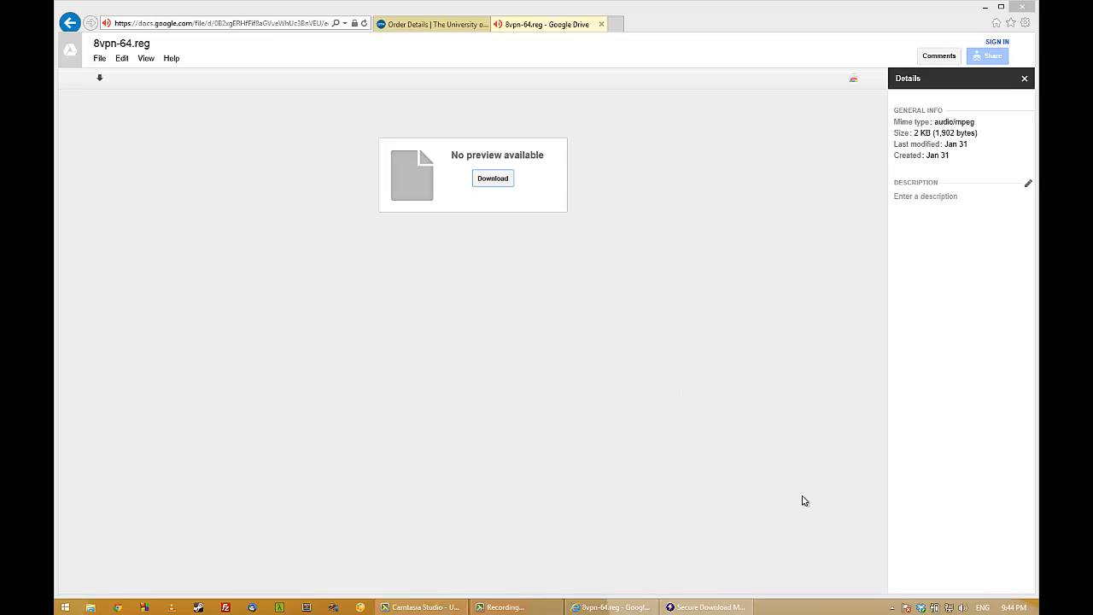
Disconnect the running VPN Client session from its hidden notification-area icon and close the overflow popup.
click(892, 608)
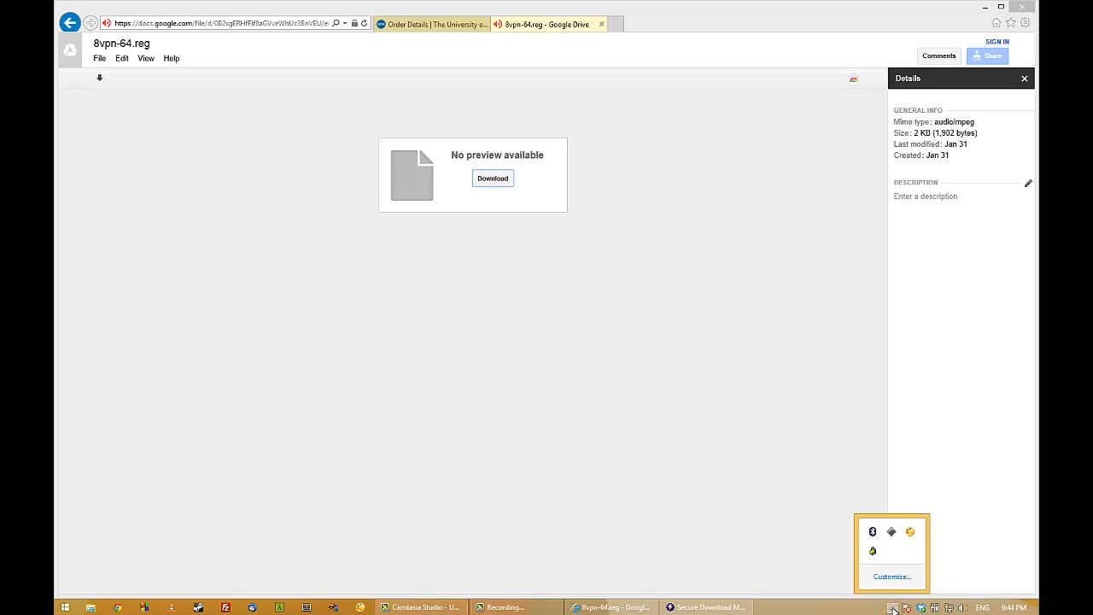
right_click(872, 554)
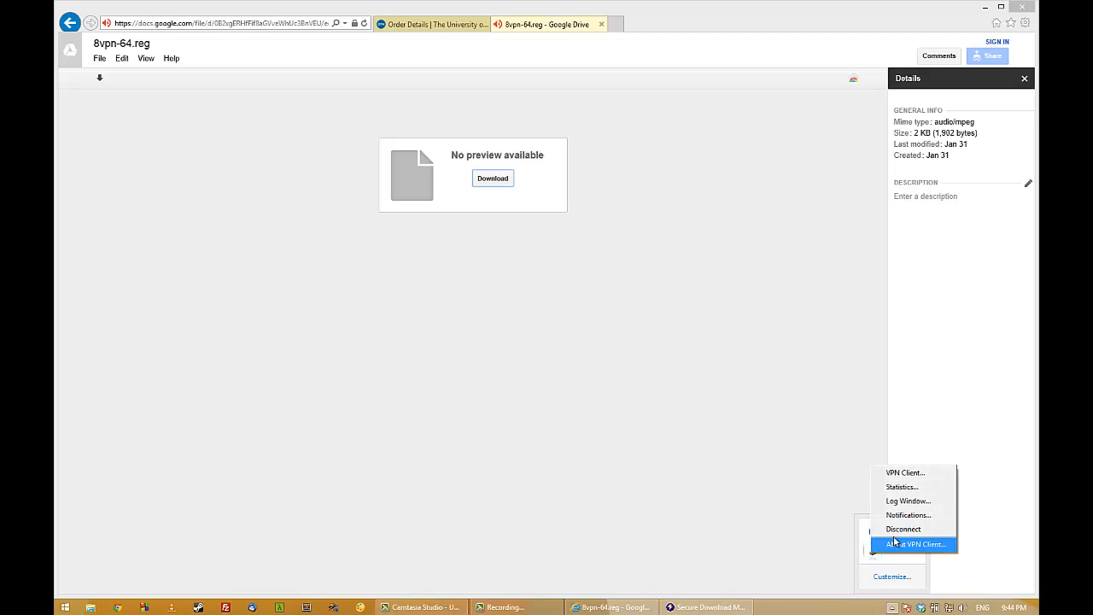
click(897, 530)
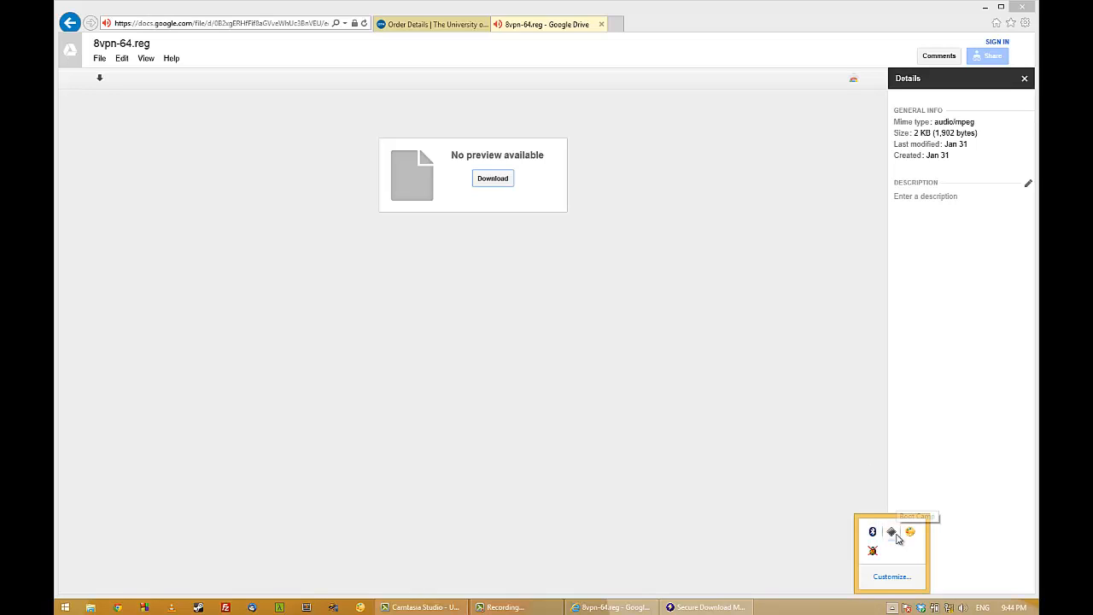
click(724, 529)
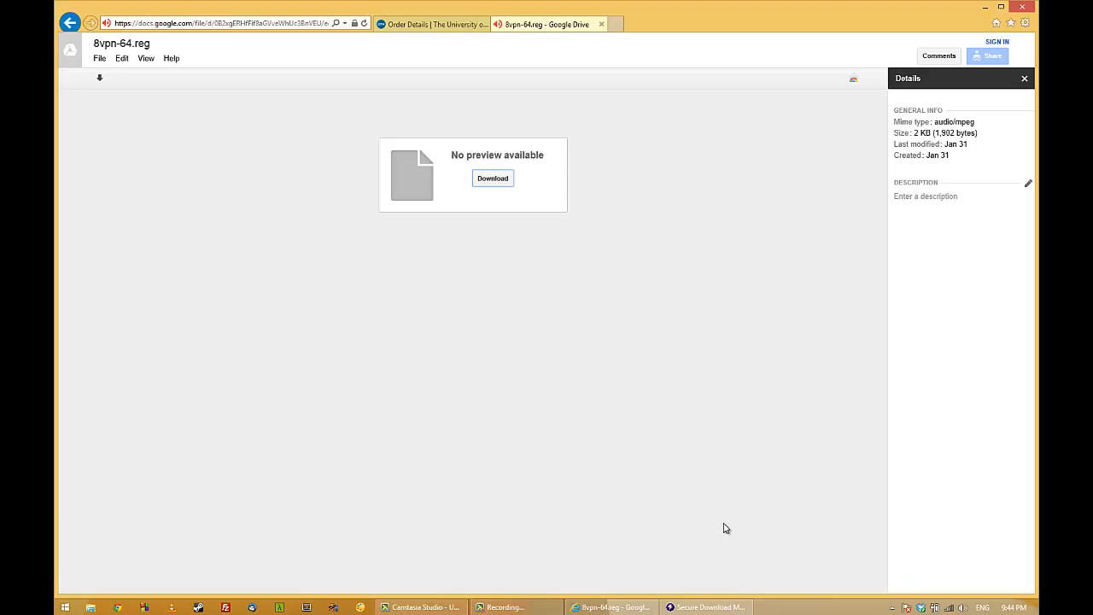